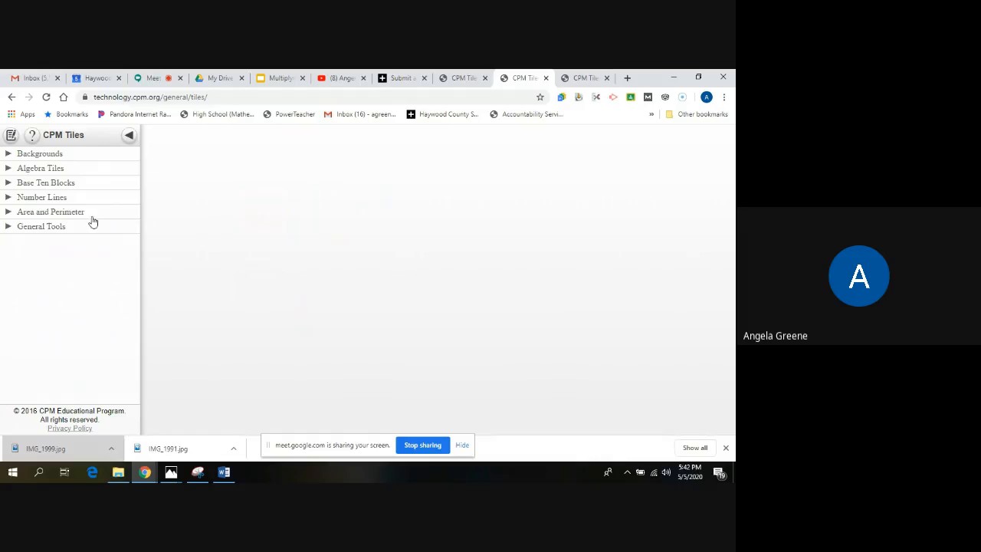
Open the algebra tiles, place an x² tile on the workspace and join a vertical x tile to its right side.
{"action": "left_click", "coordinate": [62, 170]}
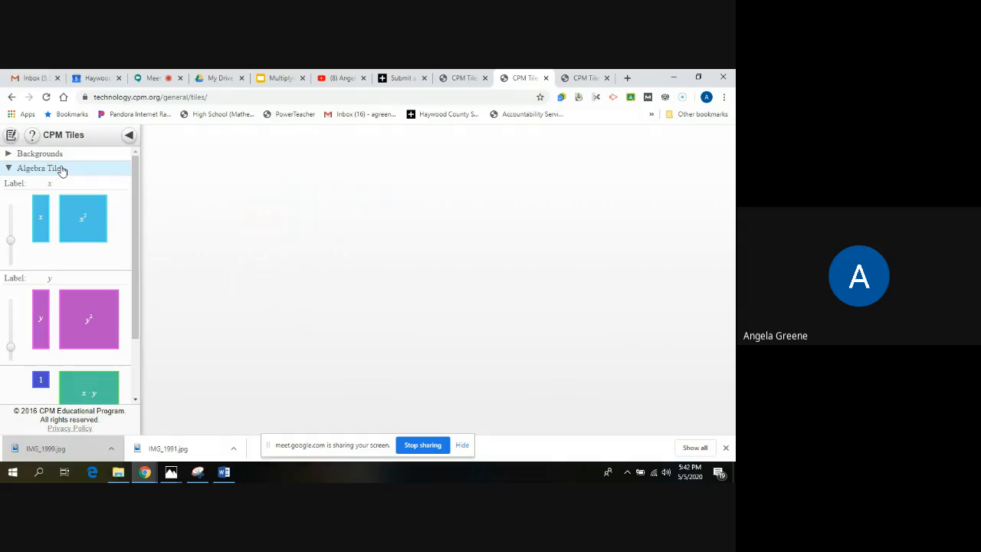
{"action": "left_click_drag", "start_coordinate": [84, 219], "coordinate": [297, 220]}
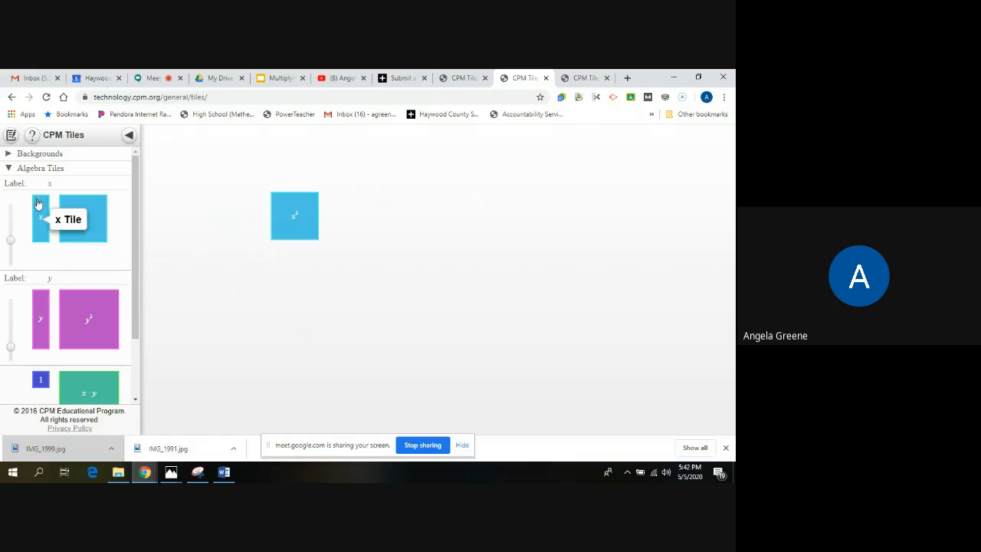
{"action": "left_click_drag", "start_coordinate": [40, 211], "coordinate": [371, 209]}
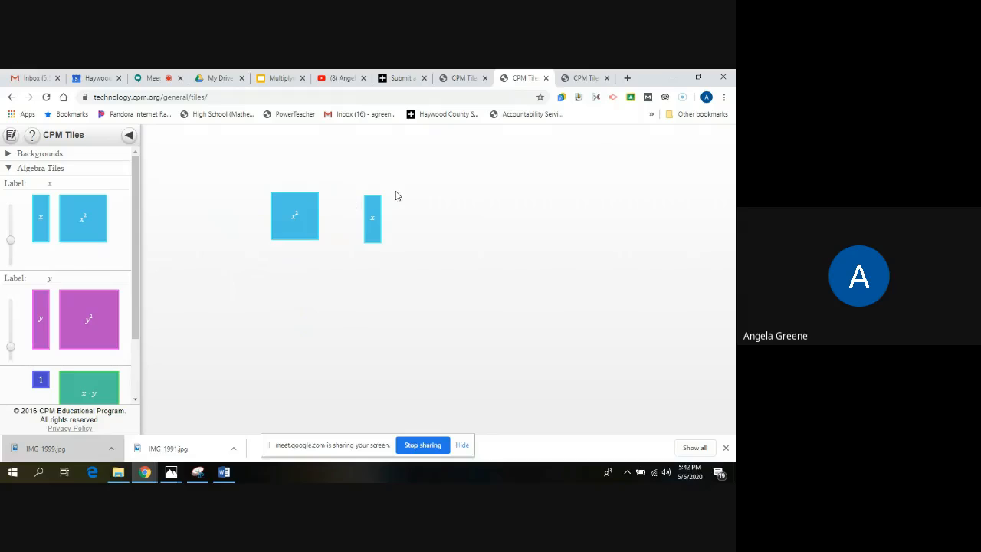
{"action": "left_click_drag", "start_coordinate": [375, 213], "coordinate": [332, 212]}
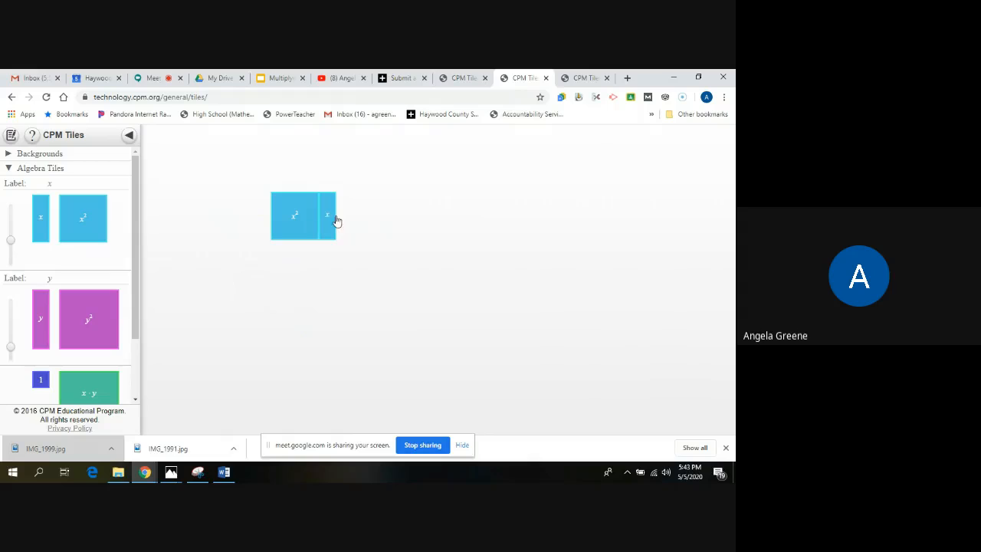
Separate the x tile from the x² tile and place a unit tile to the right of both.
{"action": "left_click", "coordinate": [325, 220]}
{"action": "left_click", "coordinate": [328, 233]}
{"action": "left_click_drag", "start_coordinate": [328, 233], "coordinate": [359, 237]}
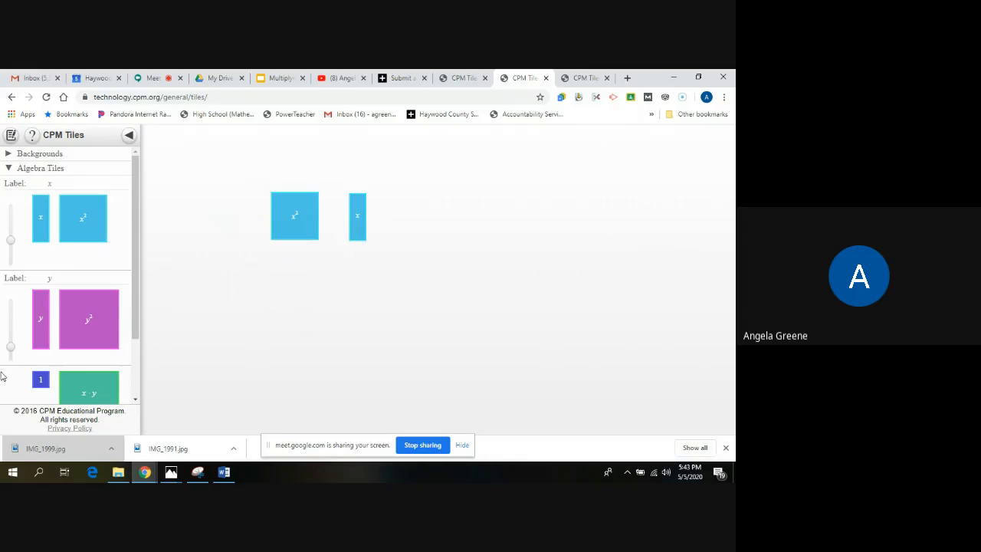
{"action": "left_click_drag", "start_coordinate": [47, 383], "coordinate": [412, 272]}
{"action": "left_click_drag", "start_coordinate": [473, 235], "coordinate": [460, 213]}
{"action": "left_click_drag", "start_coordinate": [458, 208], "coordinate": [365, 250]}
{"action": "left_click_drag", "start_coordinate": [357, 251], "coordinate": [448, 209]}
Rotate the x tile to horizontal and attach it beneath the x² tile, with a second x² tile alongside the first.
{"action": "left_click", "coordinate": [355, 223]}
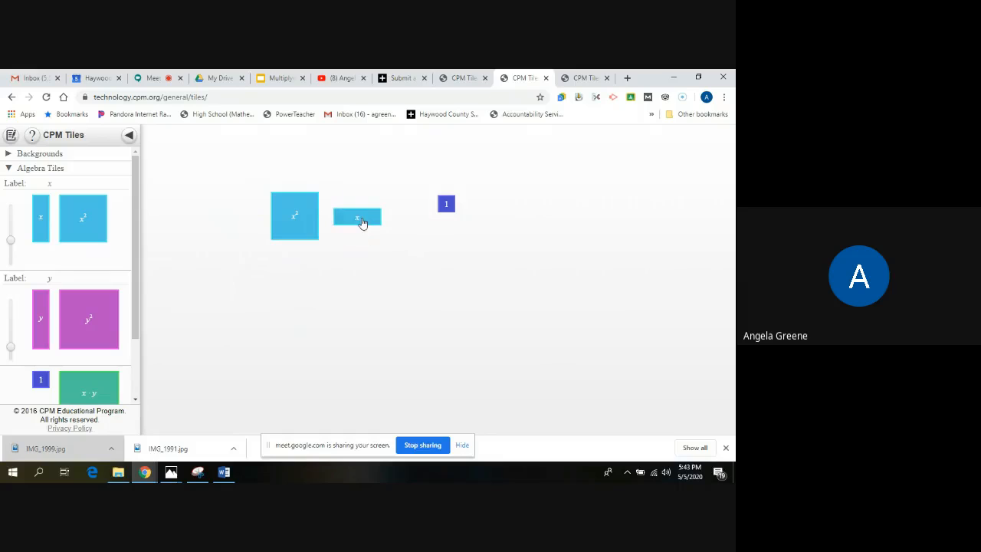
{"action": "left_click_drag", "start_coordinate": [361, 222], "coordinate": [300, 258]}
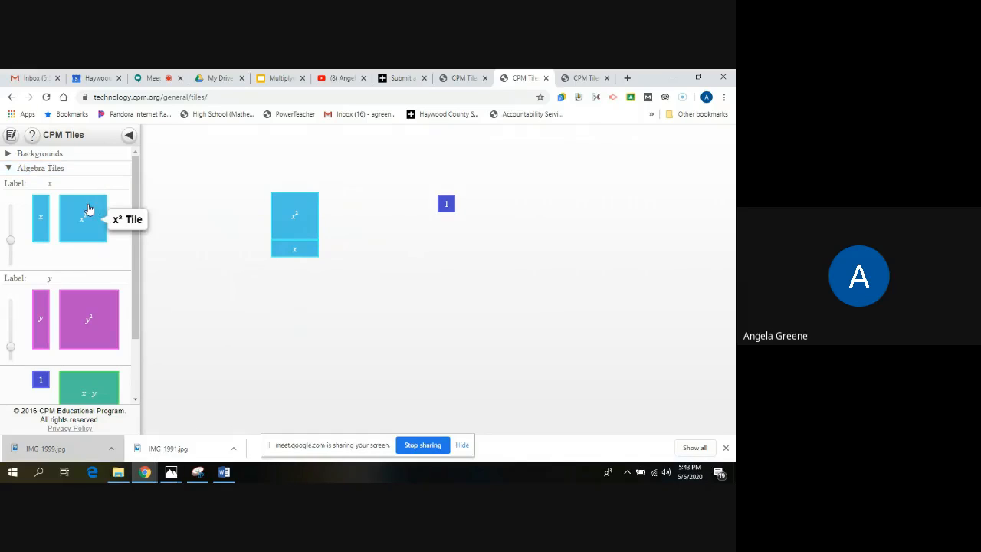
{"action": "left_click_drag", "start_coordinate": [88, 209], "coordinate": [344, 207]}
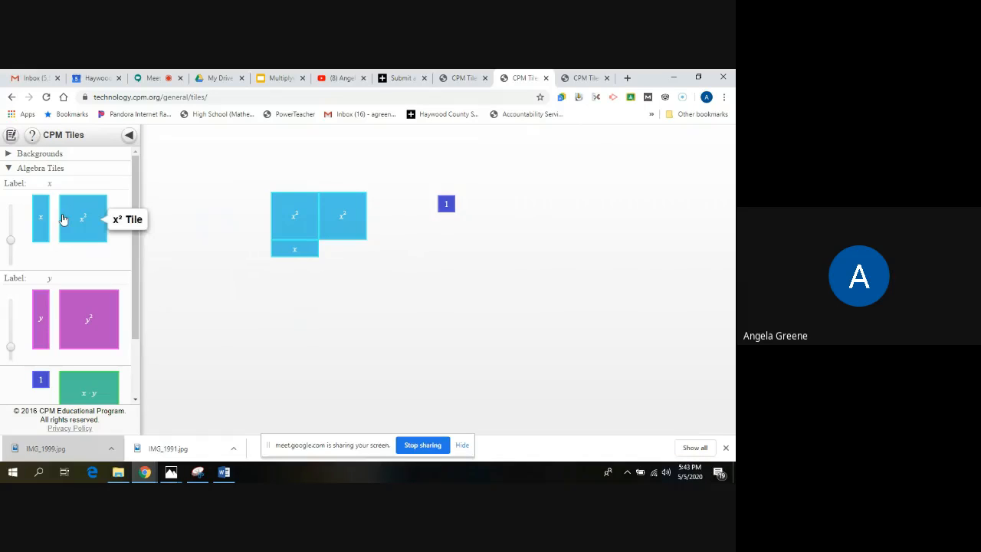
Stack two more horizontal x tiles under the first one and add a vertical x tile at the right end of the top row.
{"action": "left_click_drag", "start_coordinate": [42, 218], "coordinate": [295, 271]}
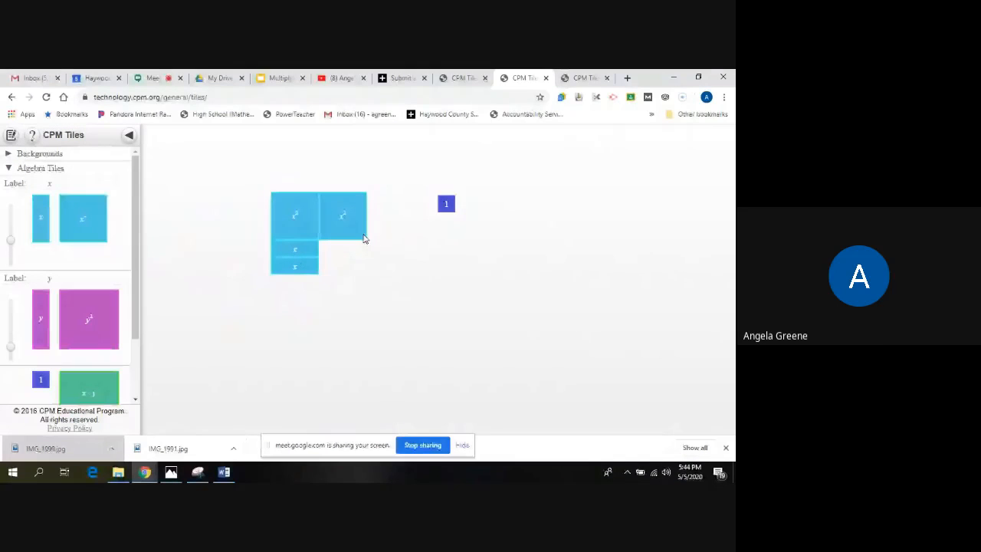
{"action": "left_click_drag", "start_coordinate": [41, 222], "coordinate": [294, 293]}
{"action": "left_click", "coordinate": [313, 289]}
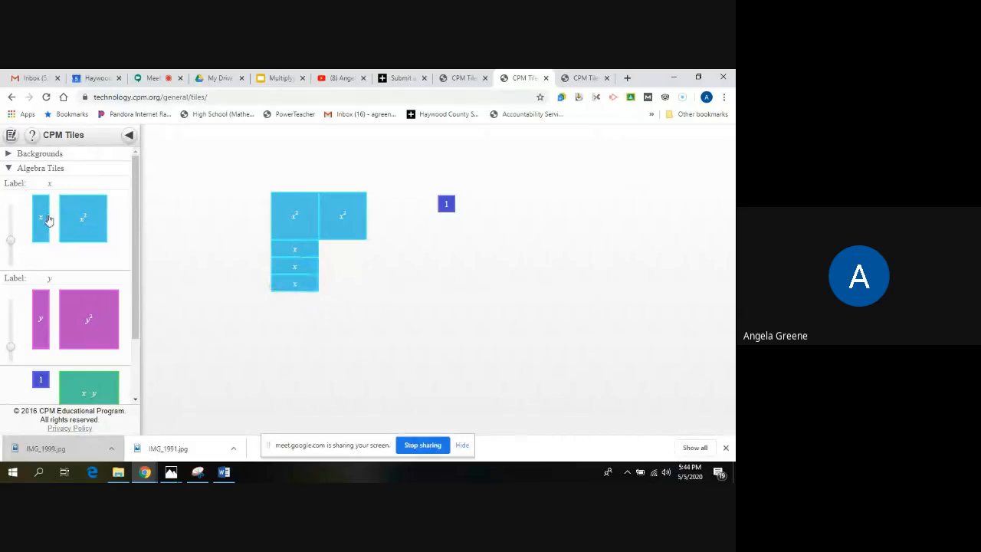
{"action": "left_click_drag", "start_coordinate": [41, 219], "coordinate": [383, 215]}
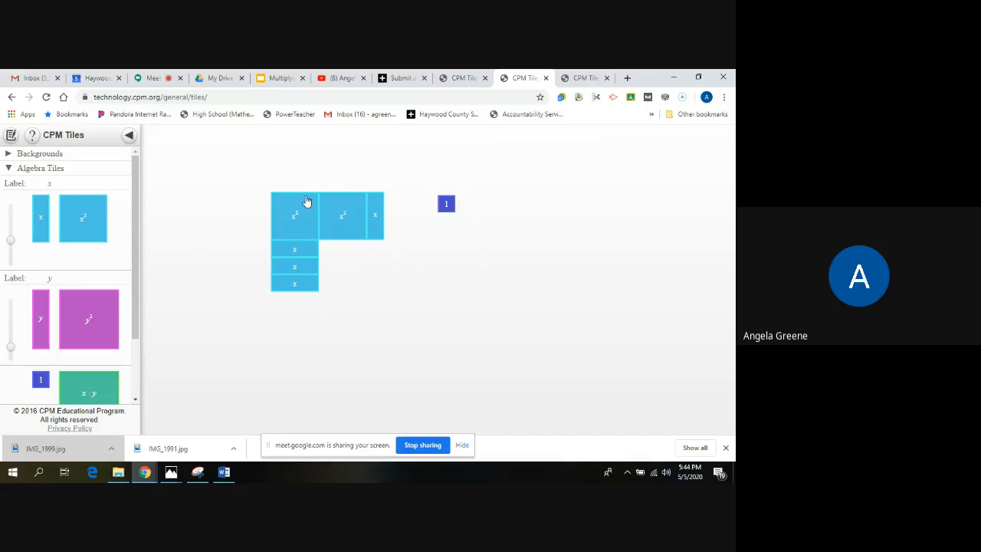
Add a horizontal x tile under the second x² tile and another x² tile directly beneath it.
{"action": "left_click_drag", "start_coordinate": [40, 222], "coordinate": [354, 273]}
{"action": "left_click", "coordinate": [354, 273]}
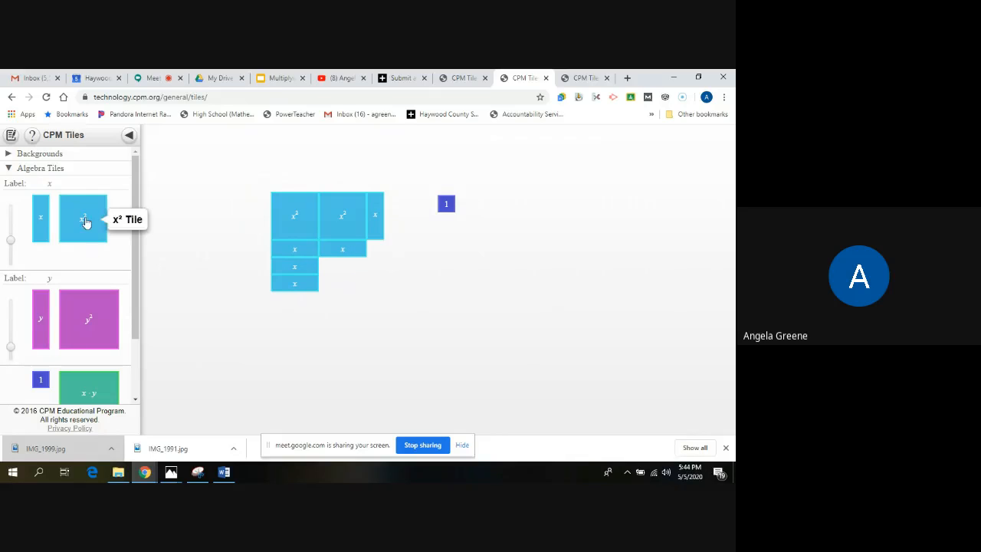
{"action": "left_click_drag", "start_coordinate": [82, 220], "coordinate": [344, 283]}
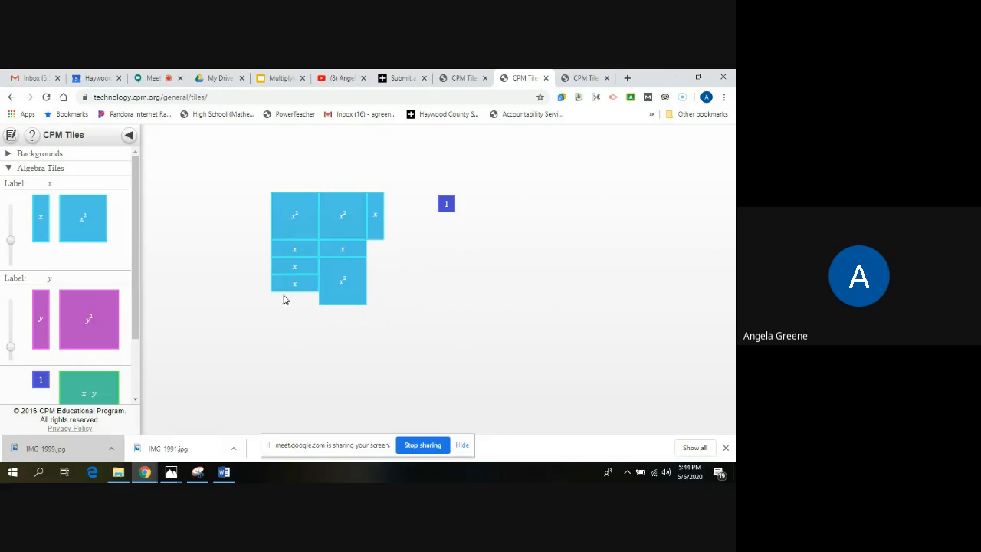
Move the unit tile into the corner beneath the vertical x tile.
{"action": "left_click_drag", "start_coordinate": [449, 208], "coordinate": [313, 306]}
{"action": "double_click", "coordinate": [312, 303]}
{"action": "double_click", "coordinate": [311, 305]}
{"action": "left_click_drag", "start_coordinate": [311, 306], "coordinate": [377, 255]}
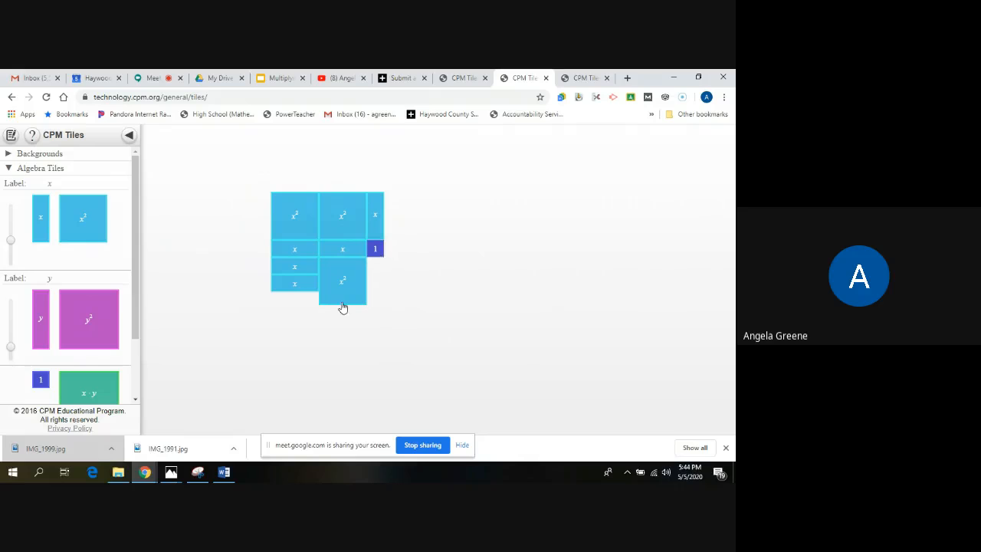
Set the lower x² tile aside and fill the last two rows with two horizontal x tiles and two unit tiles.
{"action": "left_click_drag", "start_coordinate": [344, 287], "coordinate": [564, 305]}
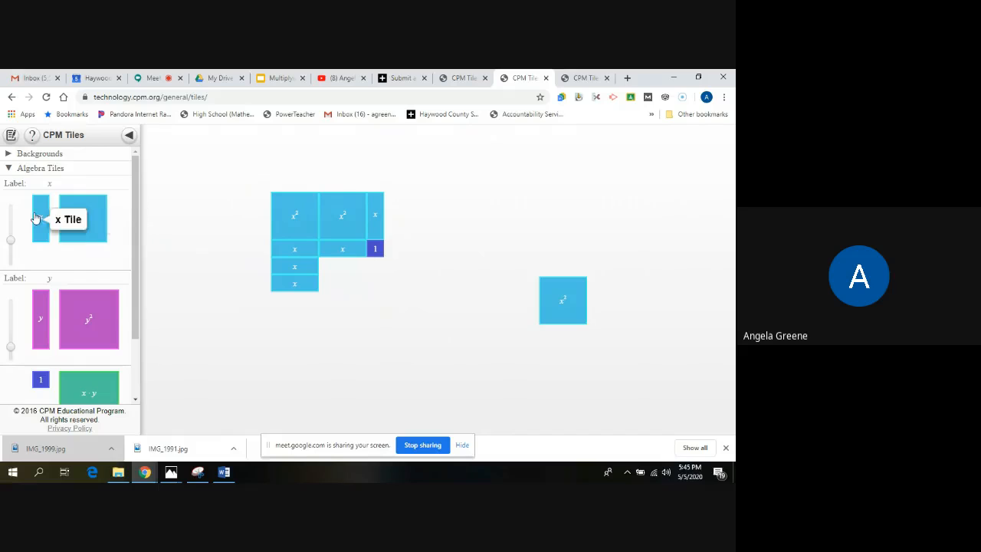
{"action": "left_click_drag", "start_coordinate": [36, 220], "coordinate": [349, 277]}
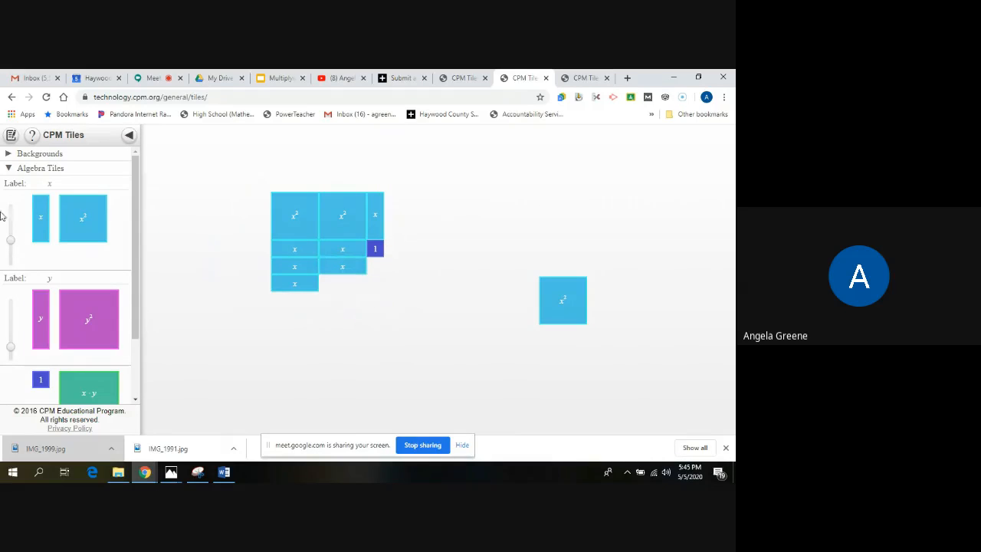
{"action": "left_click_drag", "start_coordinate": [41, 217], "coordinate": [345, 287]}
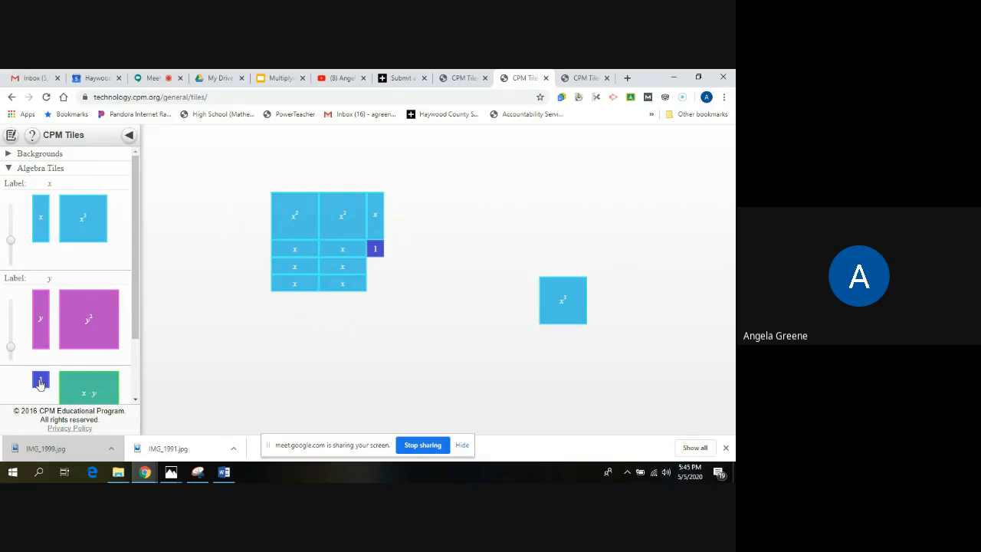
{"action": "left_click_drag", "start_coordinate": [41, 381], "coordinate": [375, 267]}
{"action": "left_click_drag", "start_coordinate": [40, 379], "coordinate": [376, 288]}
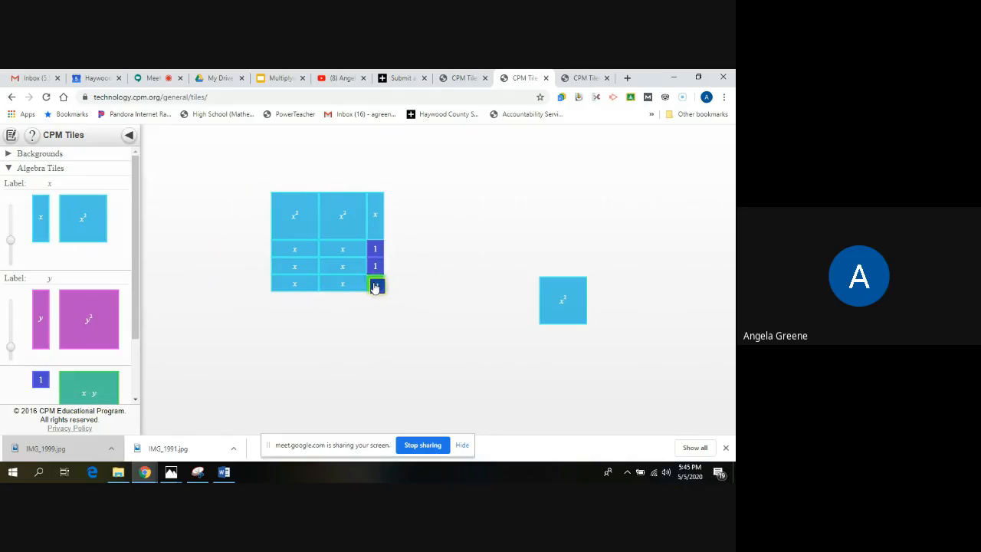
Remove the extra x² tile from the workspace and switch to the Google Meet tab.
{"action": "left_click_drag", "start_coordinate": [563, 304], "coordinate": [292, 309]}
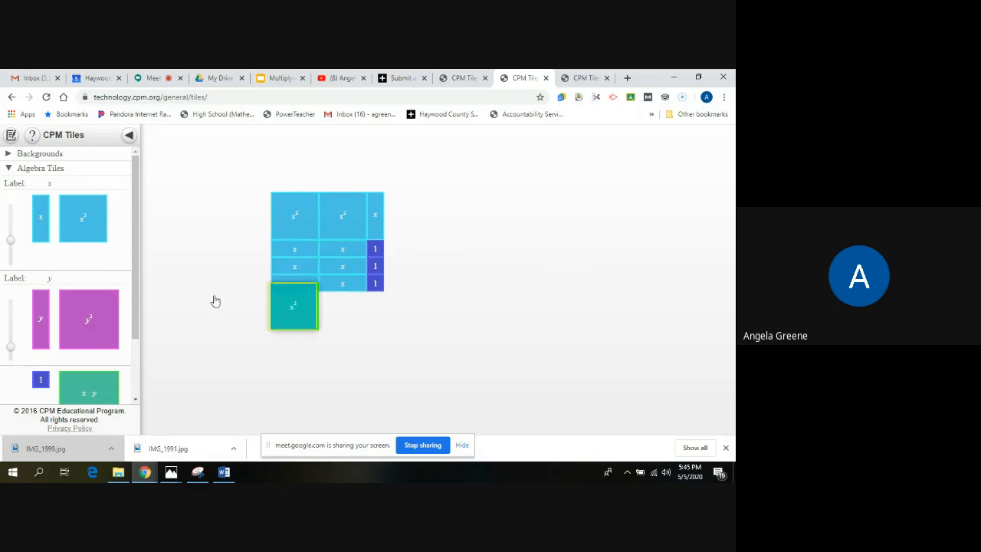
{"action": "left_click_drag", "start_coordinate": [215, 301], "coordinate": [84, 230]}
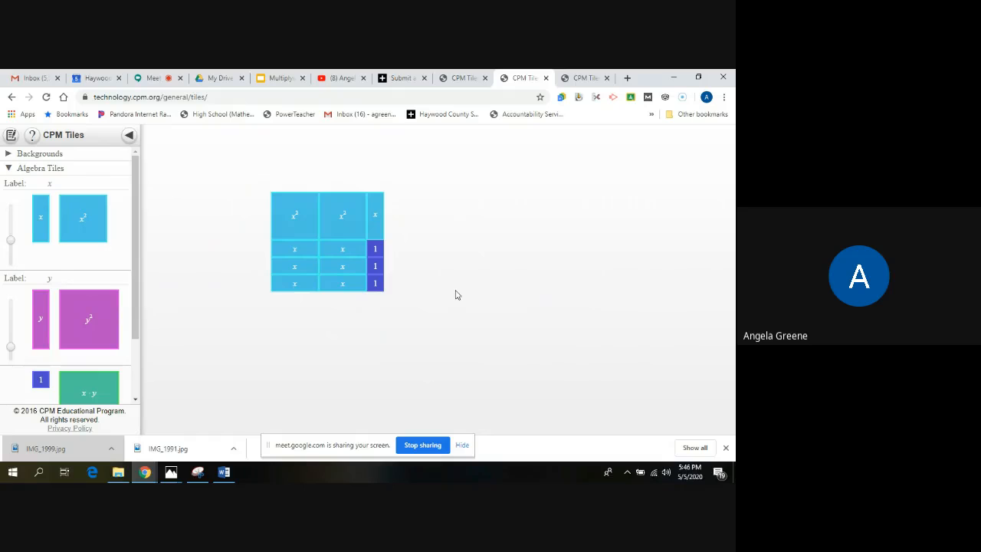
{"action": "left_click", "coordinate": [153, 79]}
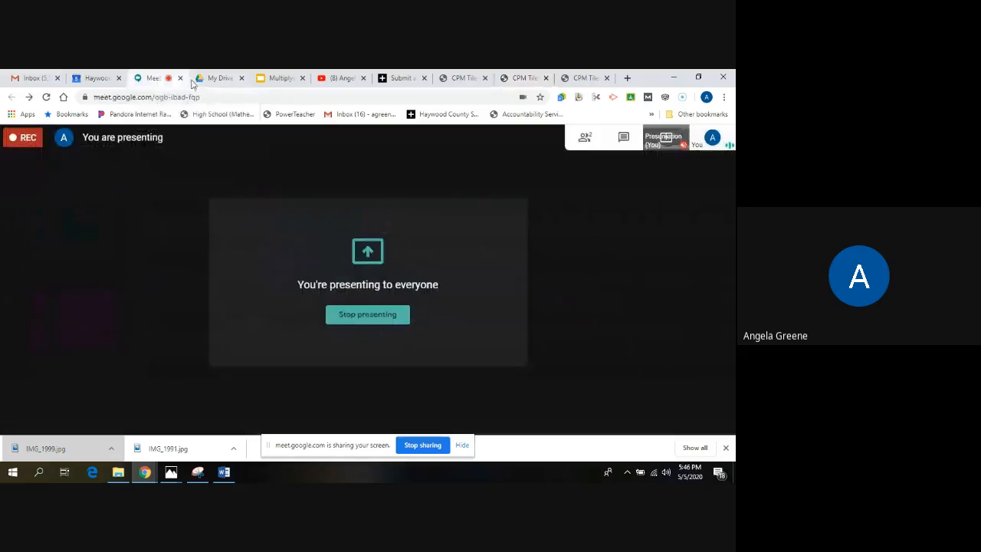